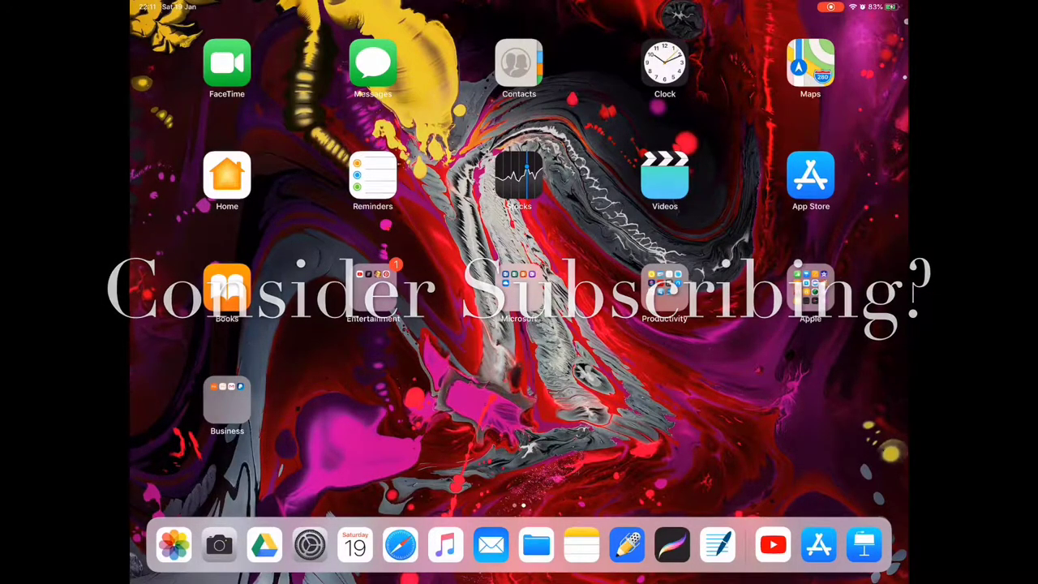
pyautogui.click(718, 545)
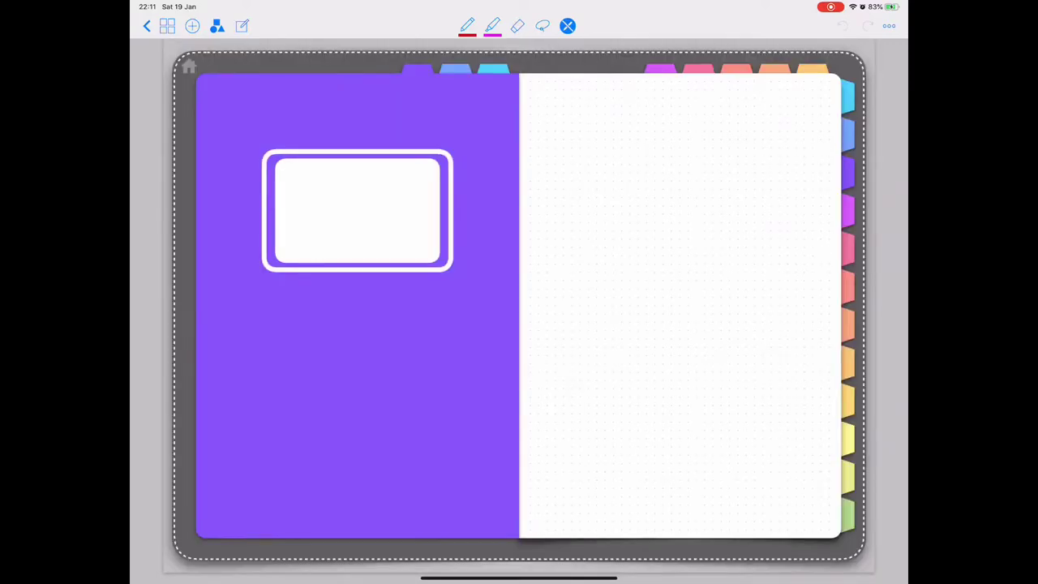
pyautogui.scroll(3, 244, 162)
pyautogui.scroll(2, 244, 162)
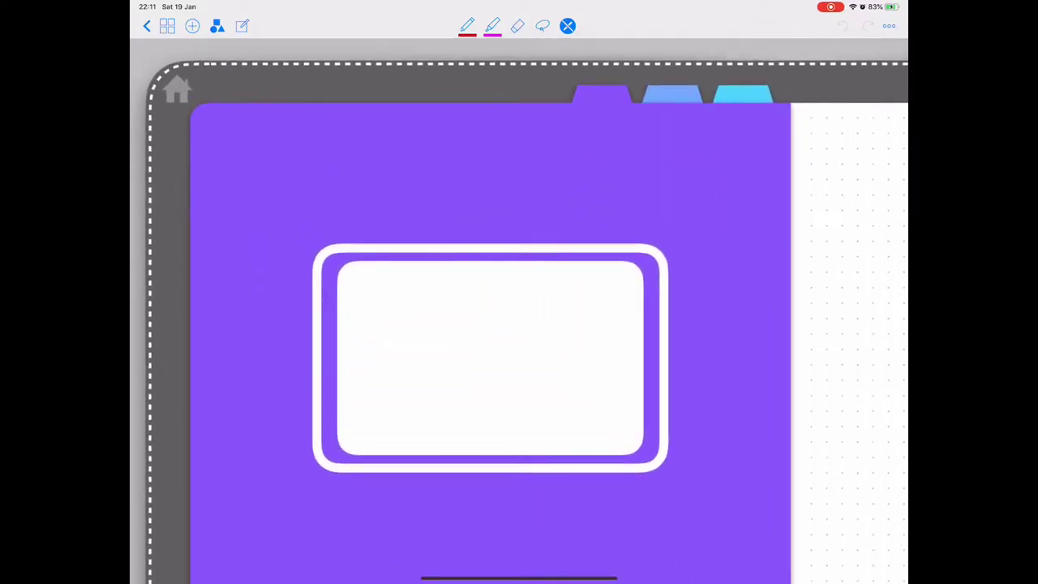
pyautogui.scroll(2, 244, 162)
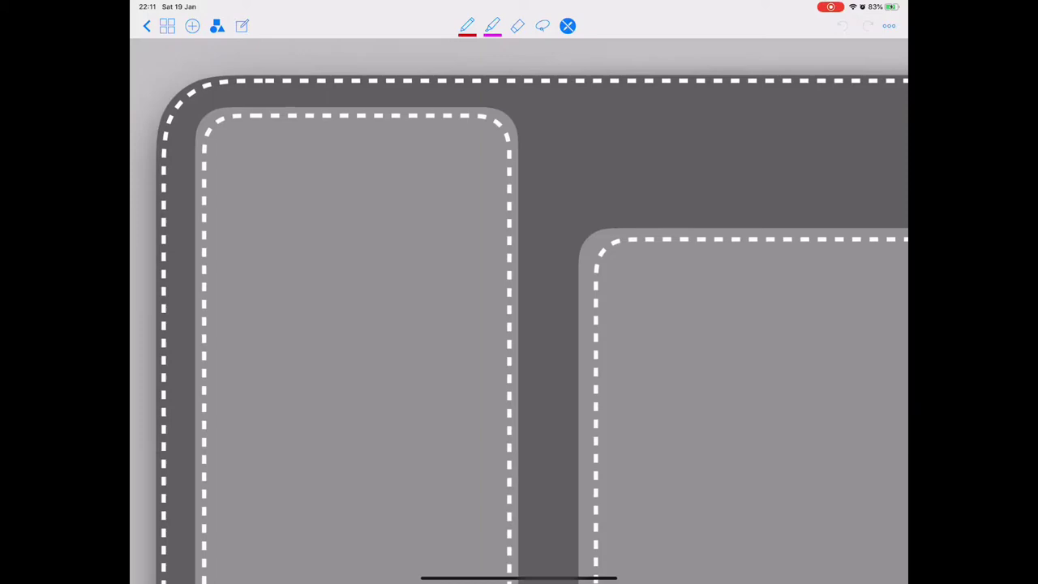
pyautogui.scroll(-1, 520, 308)
pyautogui.scroll(-5, 519, 308)
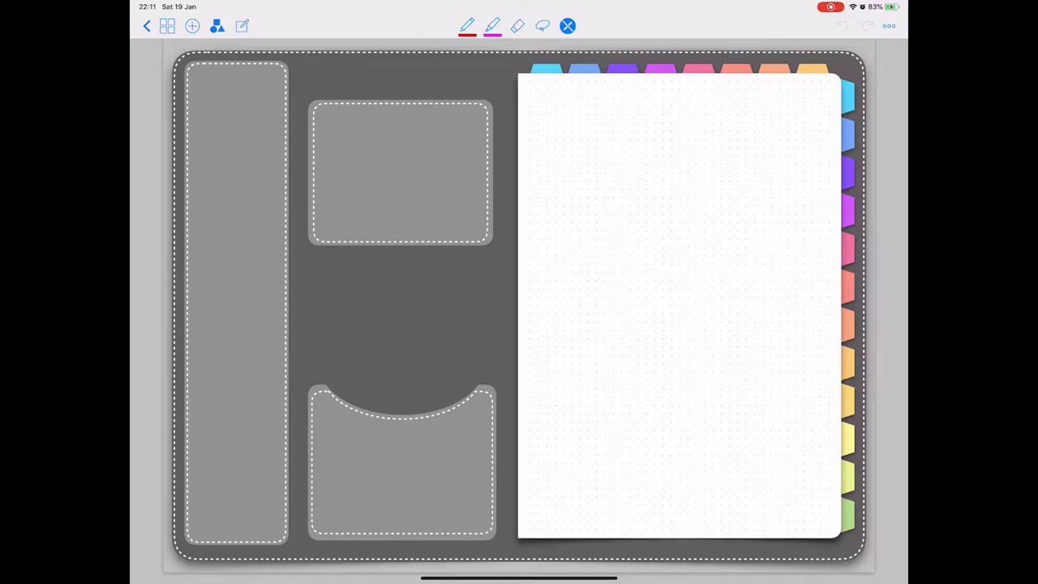
# Step: Page forward through the notebook, then jump via the cyan tab to the Intro to Fluids section
pyautogui.hscroll(5, 519, 308)
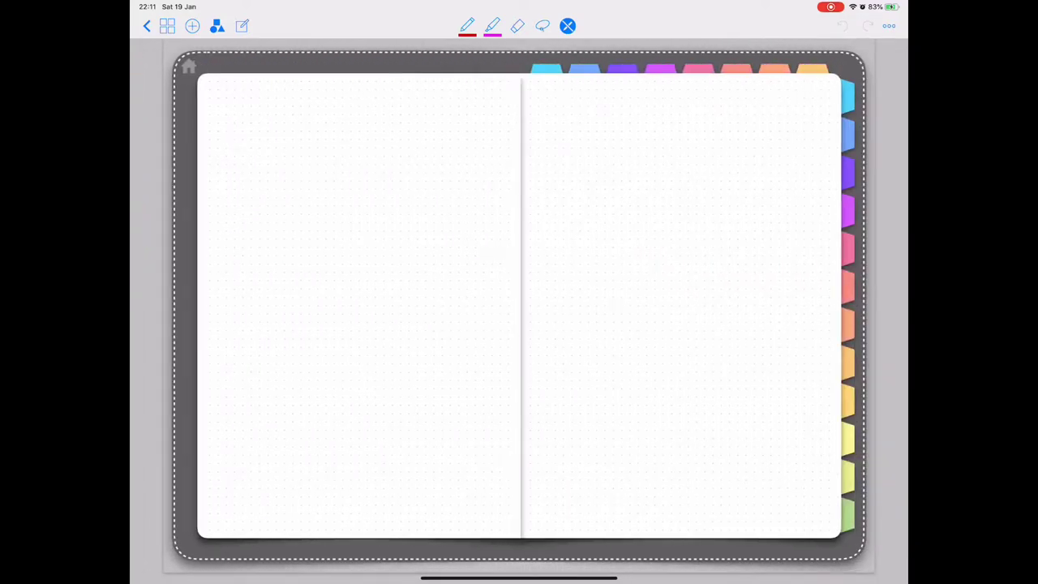
pyautogui.hscroll(5, 519, 308)
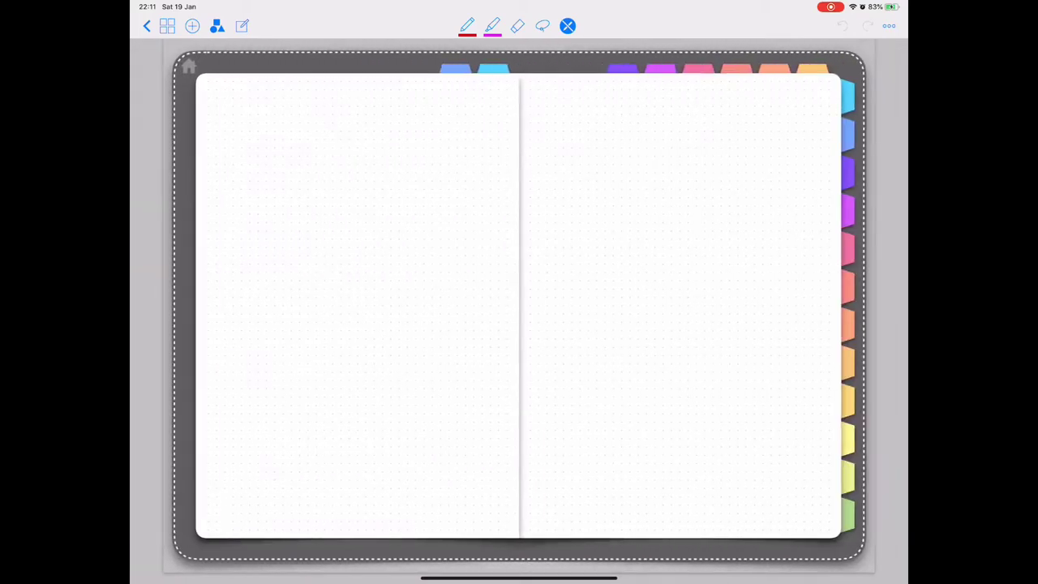
pyautogui.click(494, 69)
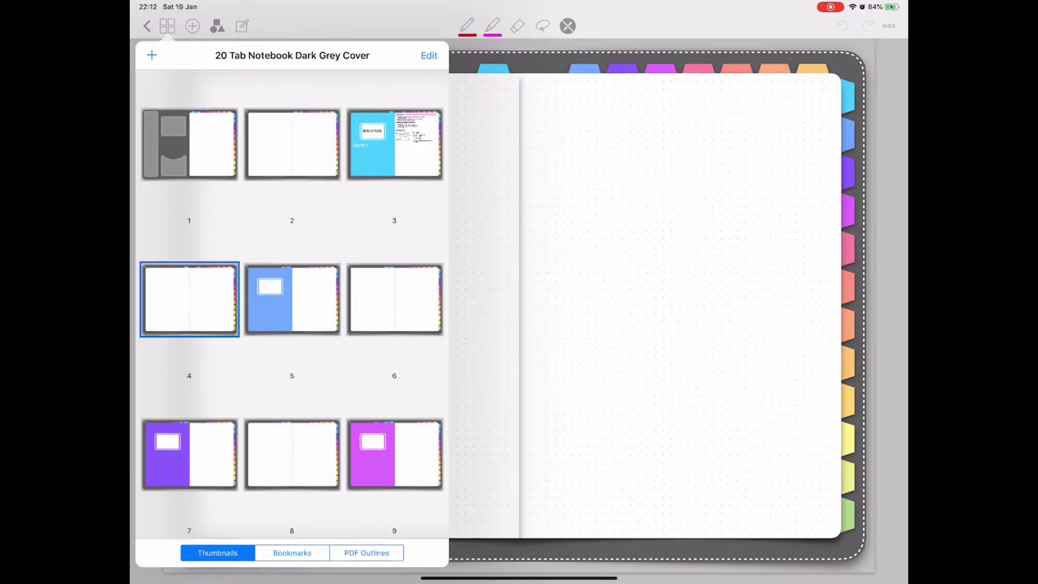
# Step: Select the blank double-spread page 4 in the thumbnails and copy it
pyautogui.click(429, 55)
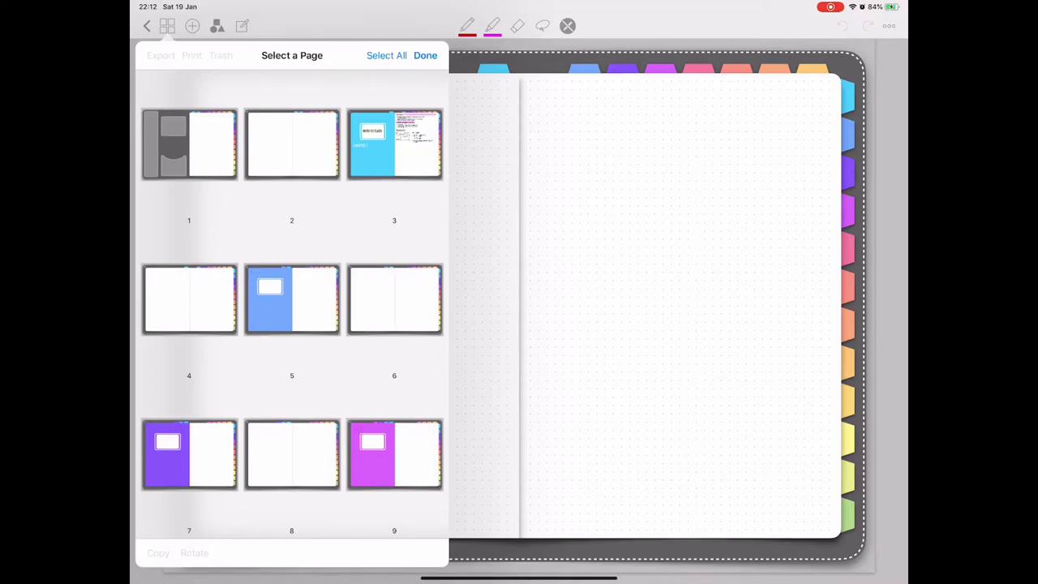
pyautogui.click(189, 299)
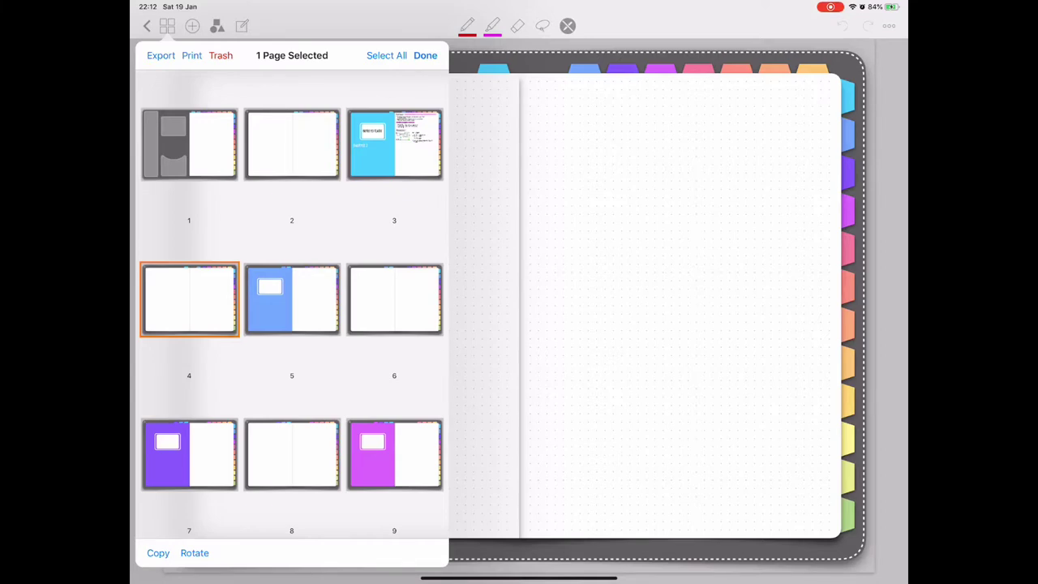
pyautogui.click(159, 552)
pyautogui.click(425, 55)
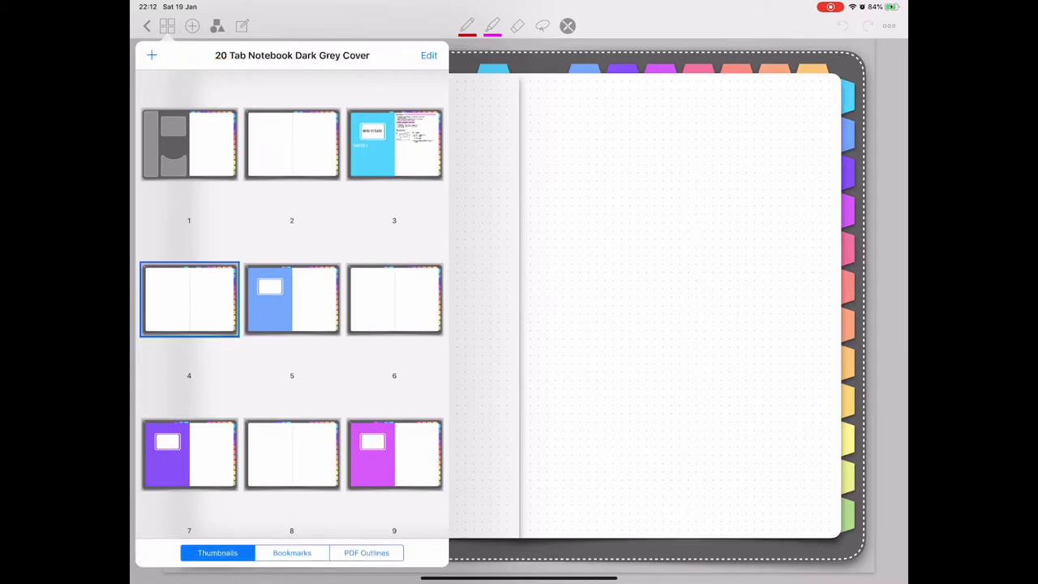
# Step: Paste the copied blank spread after page 4 as new page 5, ahead of the blue divider
pyautogui.click(428, 56)
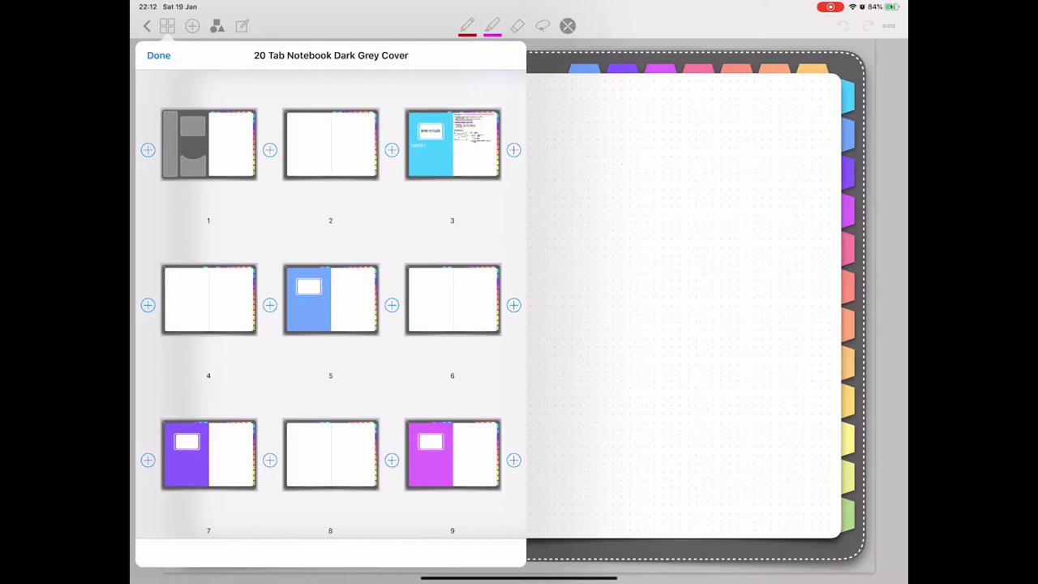
pyautogui.click(270, 305)
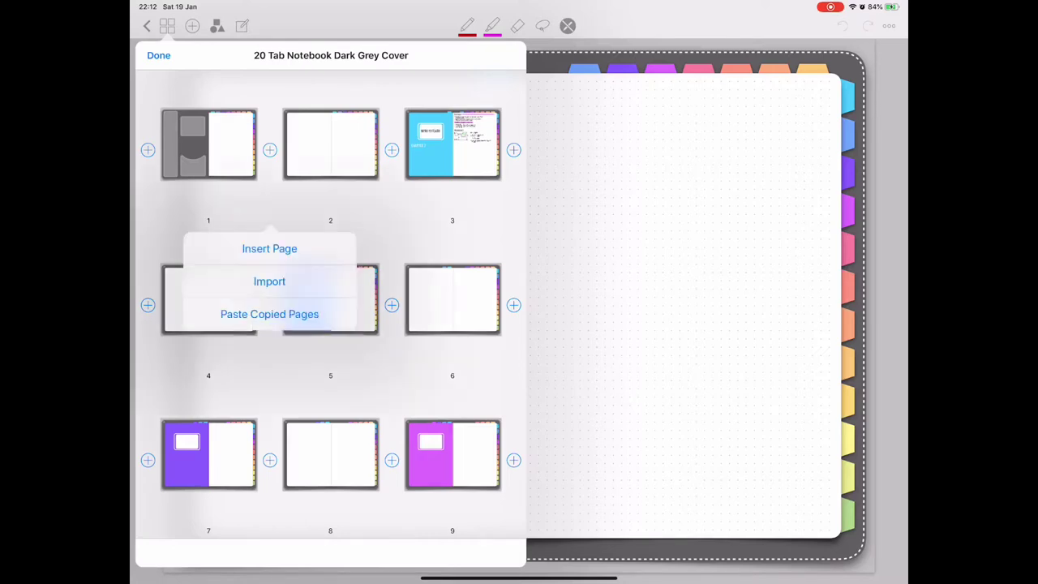
pyautogui.click(269, 314)
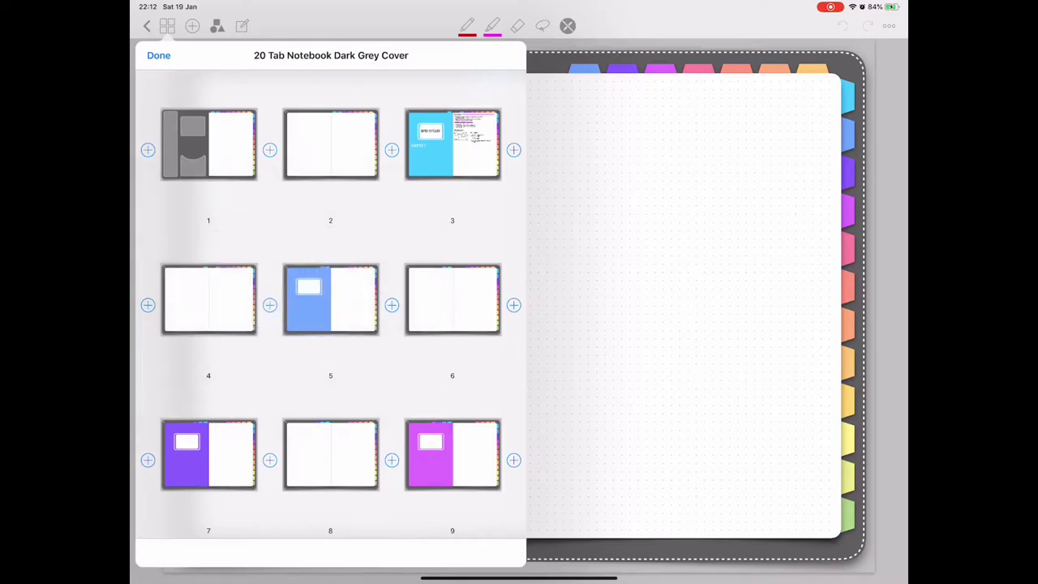
pyautogui.click(392, 305)
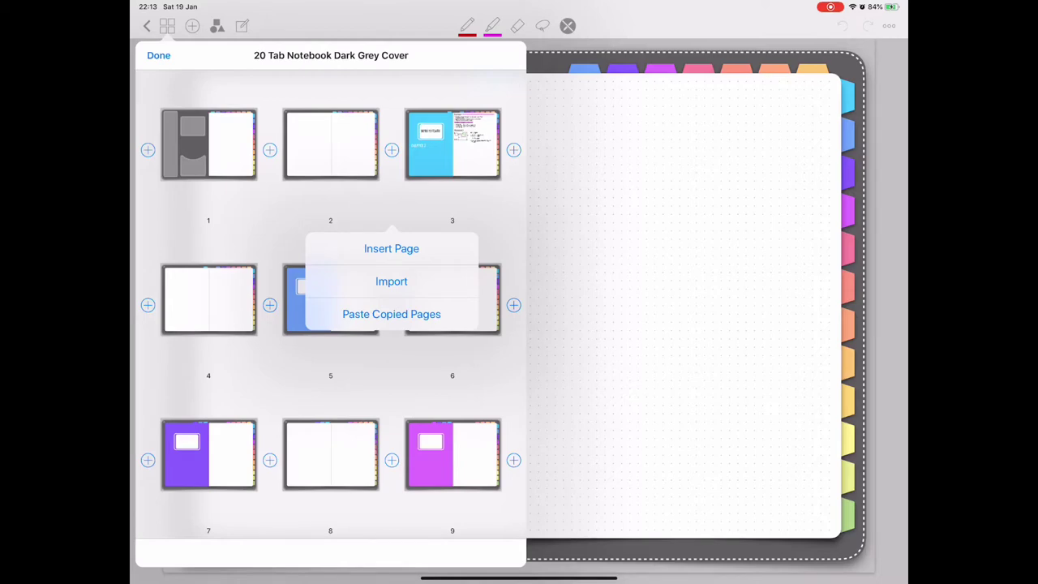
pyautogui.click(269, 305)
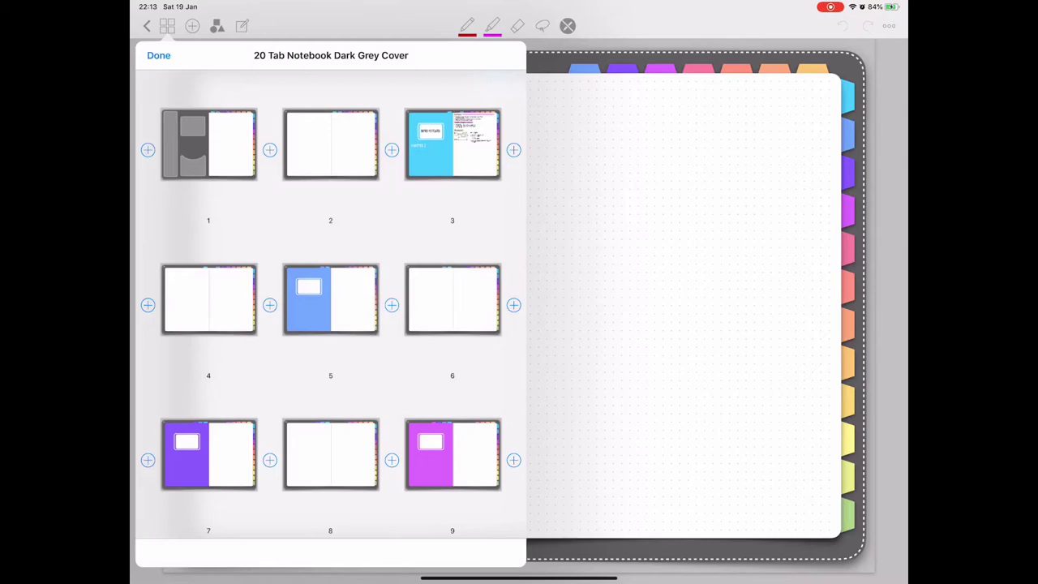
pyautogui.click(376, 272)
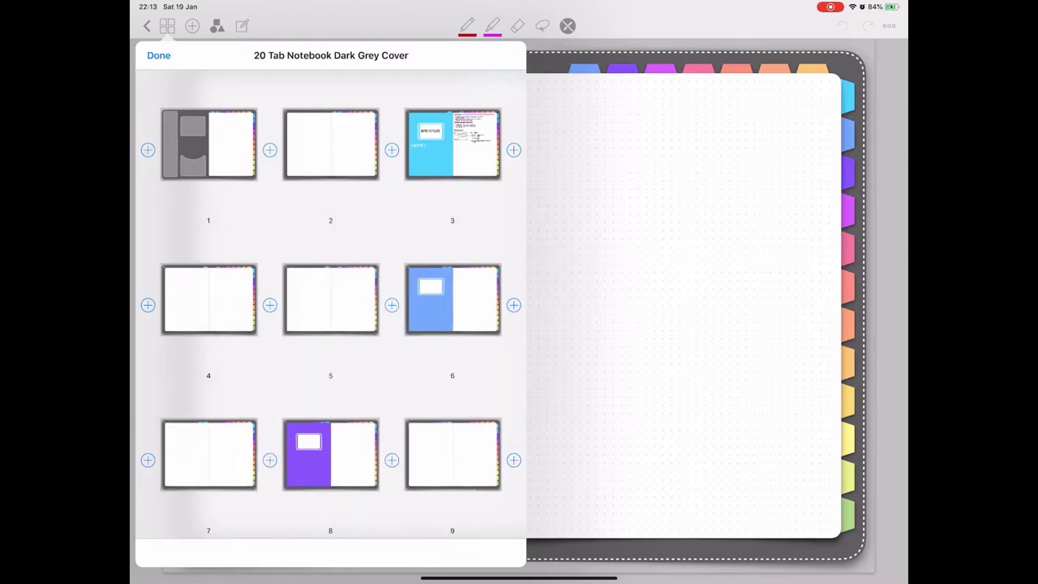
pyautogui.click(158, 56)
# Step: Leave the thumbnails, flip through the blank spread and cyan tab, then scroll back to the home spread
pyautogui.click(395, 145)
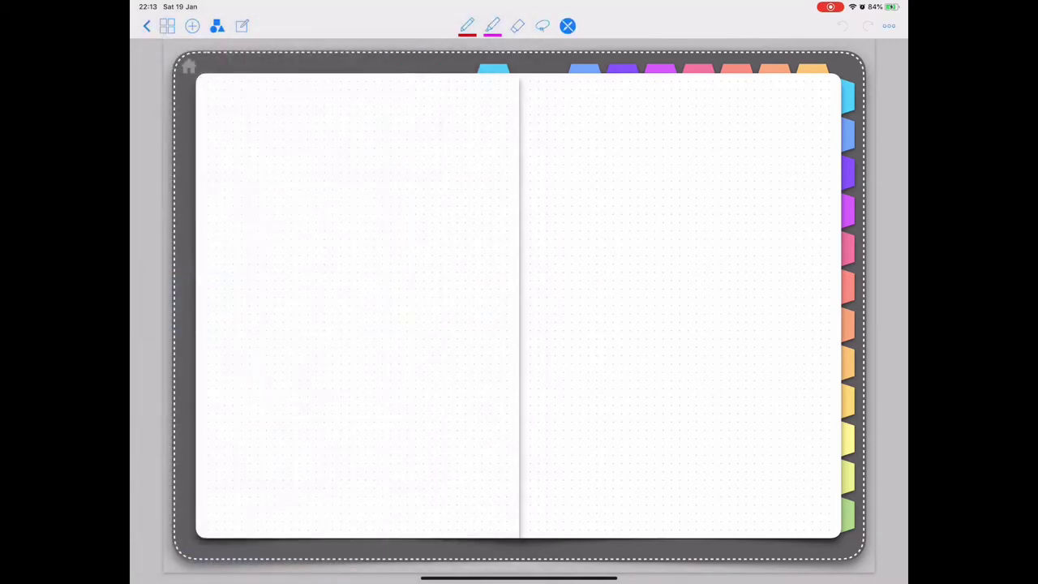
pyautogui.moveTo(730, 324); pyautogui.dragTo(325, 324)
pyautogui.click(493, 69)
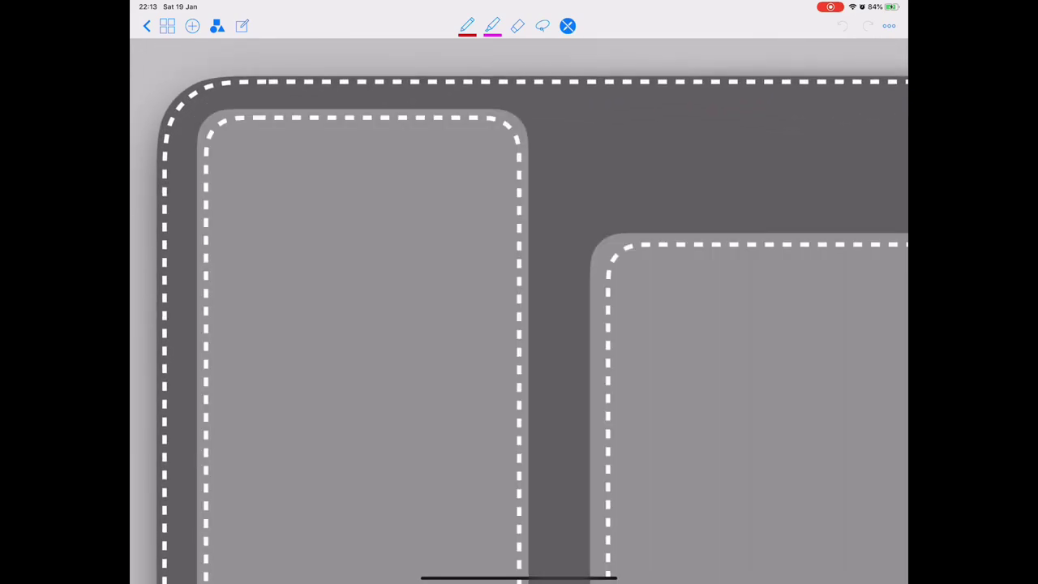
pyautogui.scroll(-5, 520, 308)
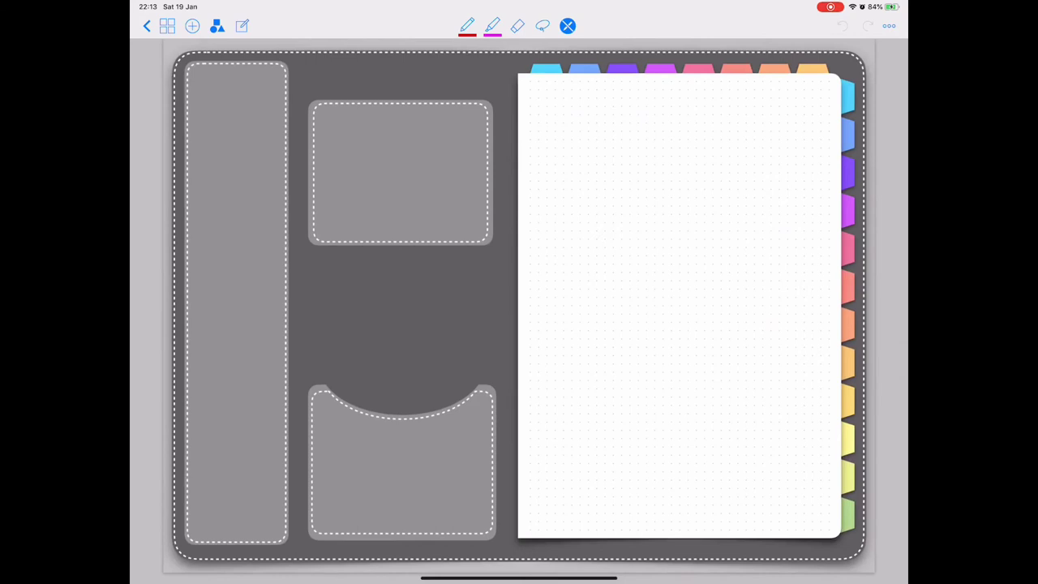